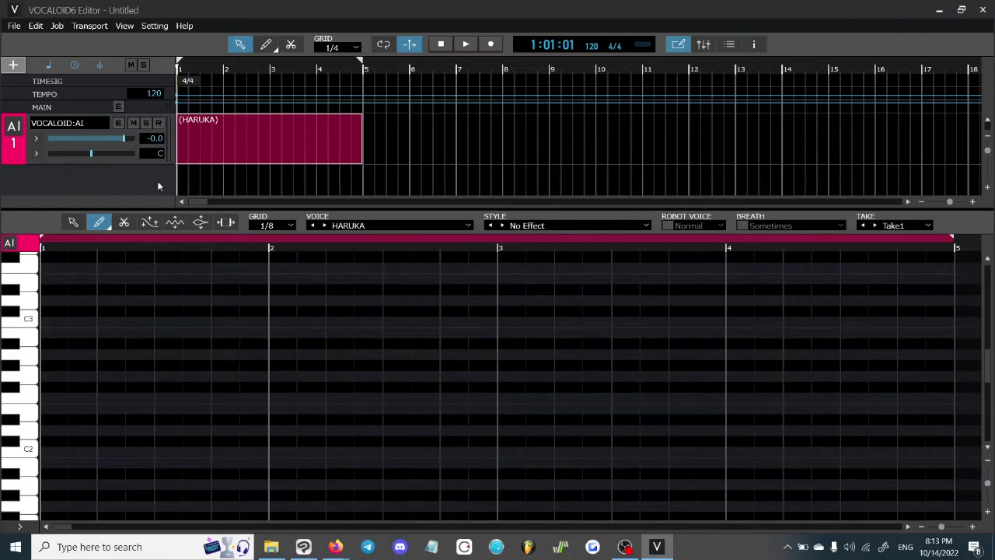
Add an audio track and import "Jujutsu Kaisen Opening FullEve - Kaikai KitanENG Sub [vocals]" from the Vocal Only folder onto it.
right_click(81, 174)
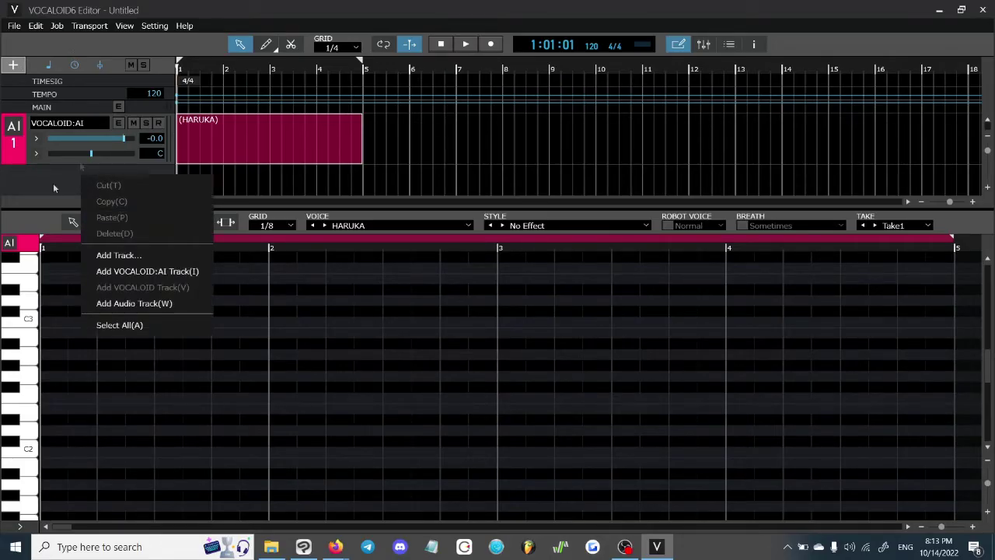
click(150, 303)
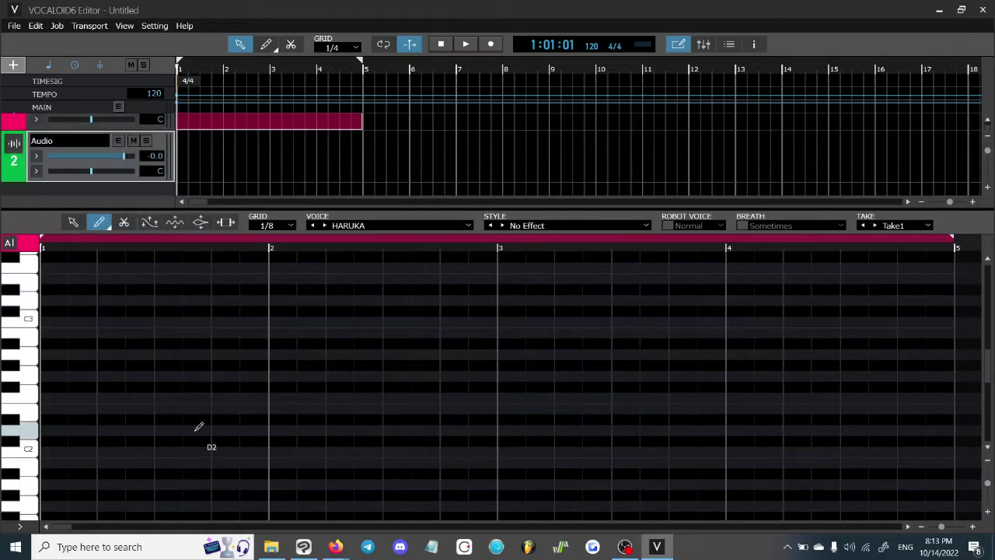
click(271, 547)
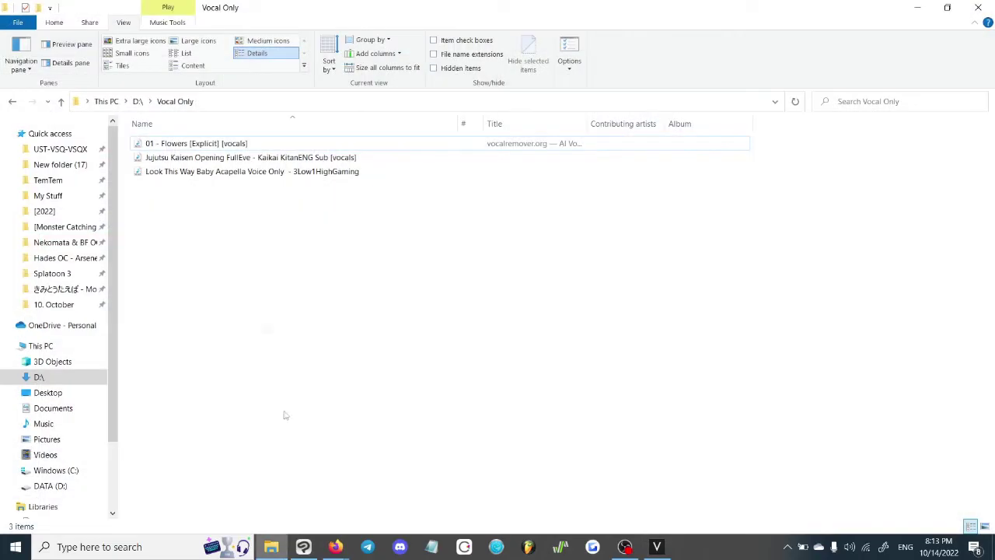
click(270, 158)
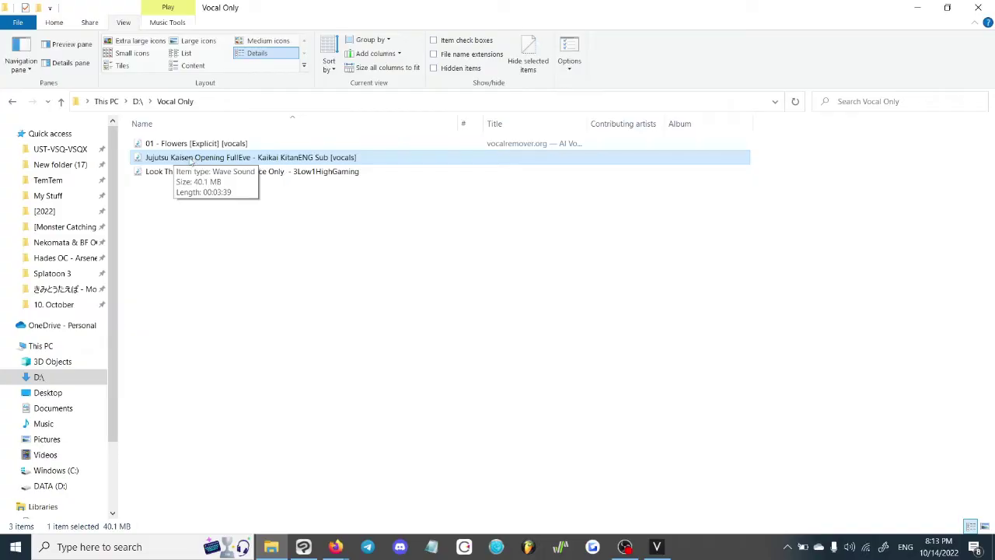
mouse_move(188, 160)
mouse_down()
mouse_move(323, 169)
mouse_move(631, 395)
mouse_move(657, 535)
mouse_move(643, 513)
mouse_move(660, 544)
mouse_move(665, 536)
mouse_move(363, 342)
mouse_move(195, 164)
mouse_up()
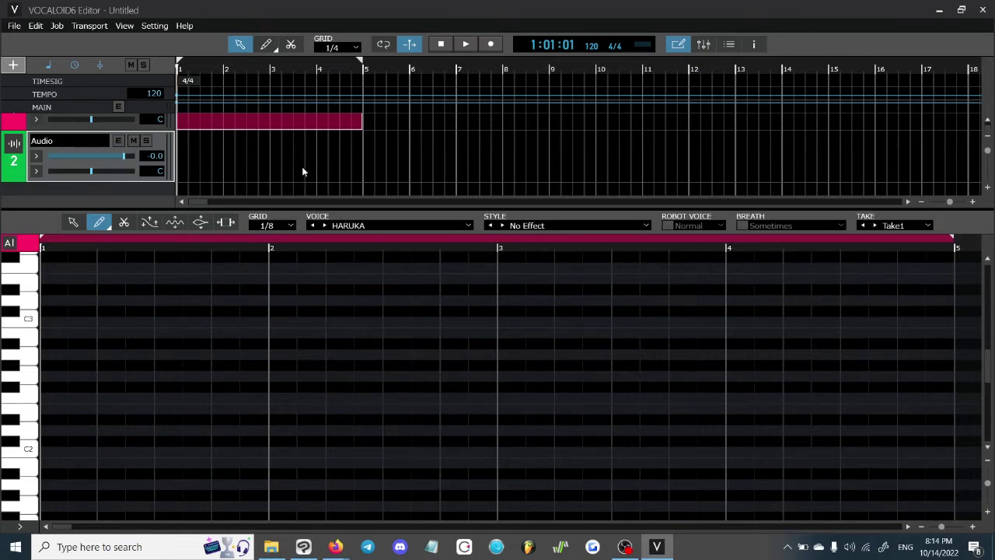
Open the imported Jujutsu Kaisen vocals clip for editing and set its Vocalo Changer to AKITO.
click(198, 162)
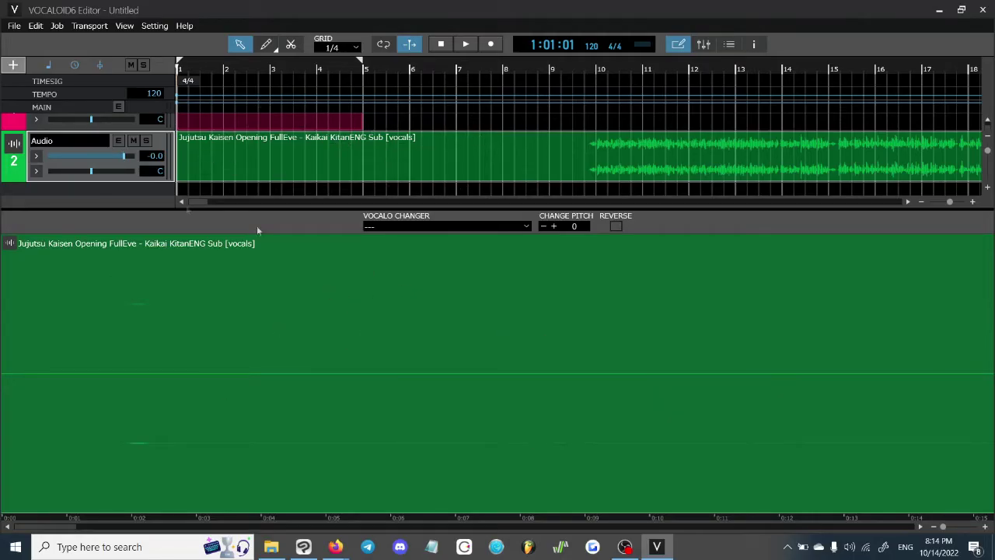
click(524, 227)
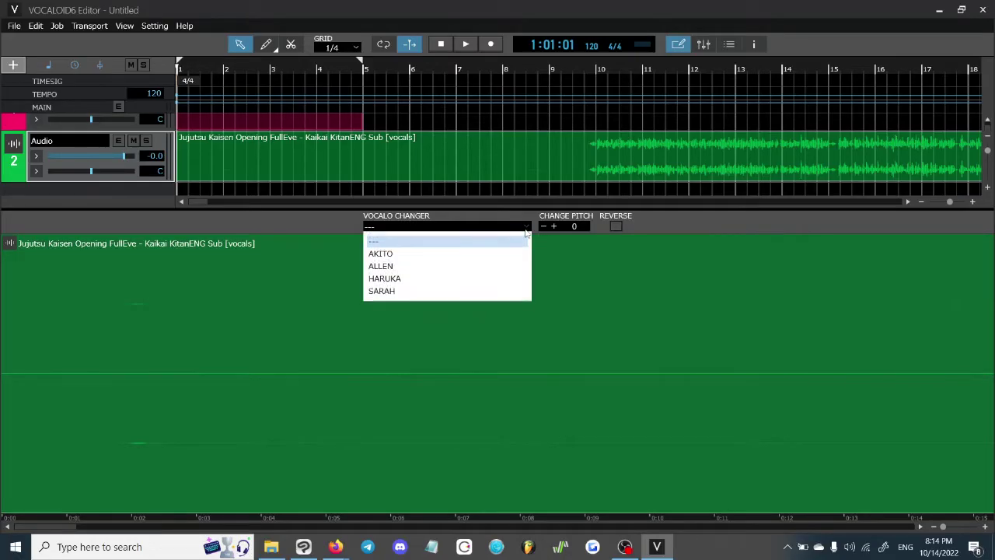
click(475, 252)
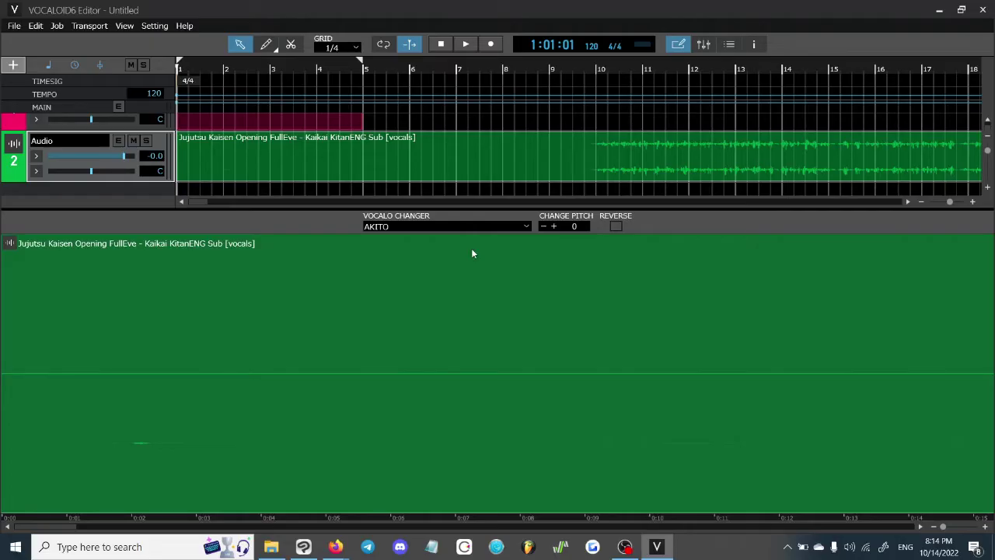
Play the AKITO-converted vocals from just before bar 10 and stop playback after bar 17.
drag(197, 201, 198, 203)
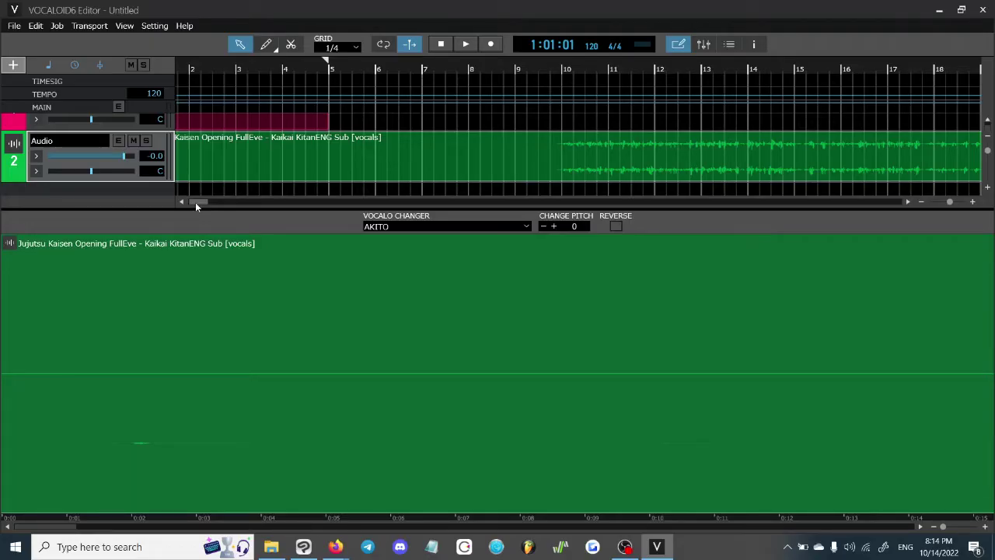
click(551, 68)
drag(200, 202, 195, 202)
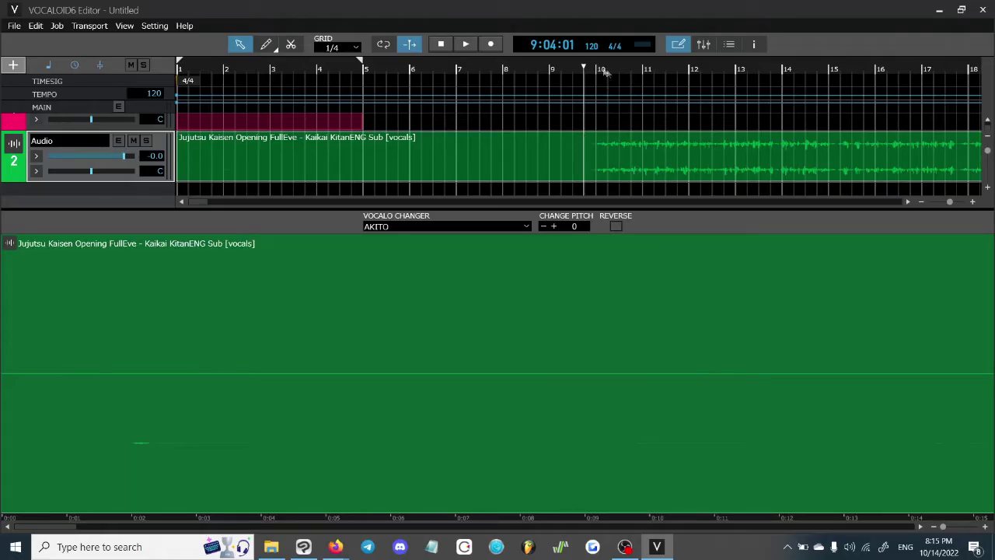
click(573, 68)
key(space)
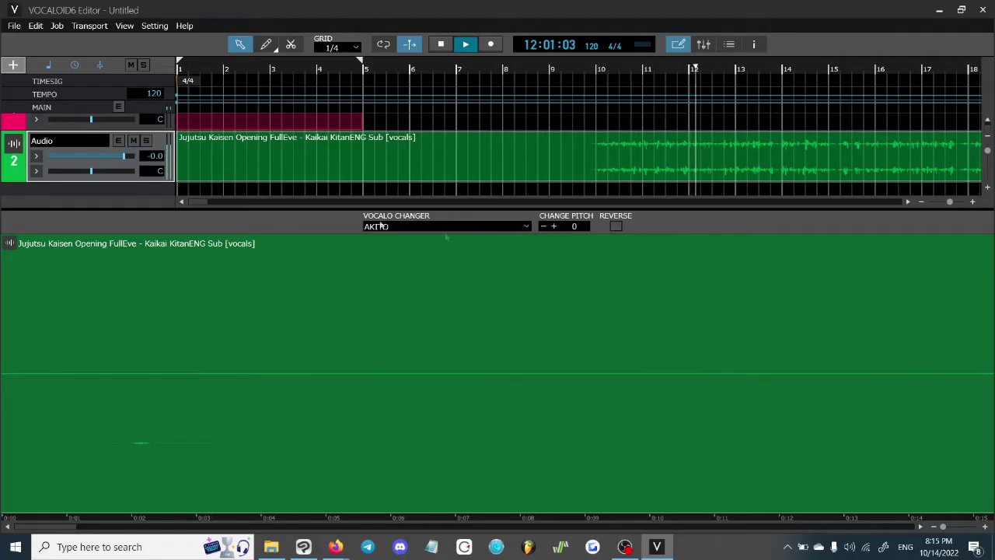
drag(195, 204, 207, 205)
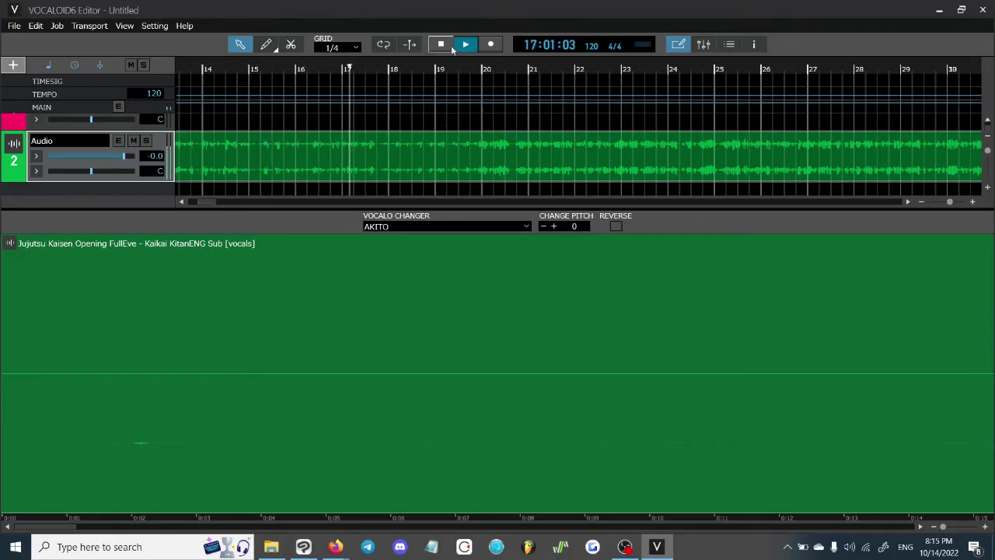
click(443, 45)
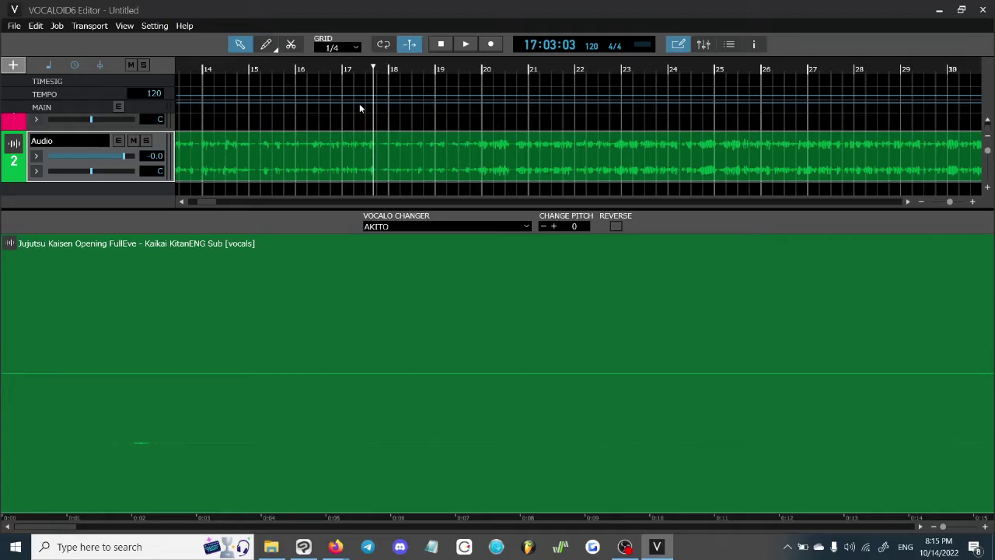
Play the vocals from 17:04:01, raise the Audio track's volume to 4.2 during playback, and stop before bar 41.
click(383, 69)
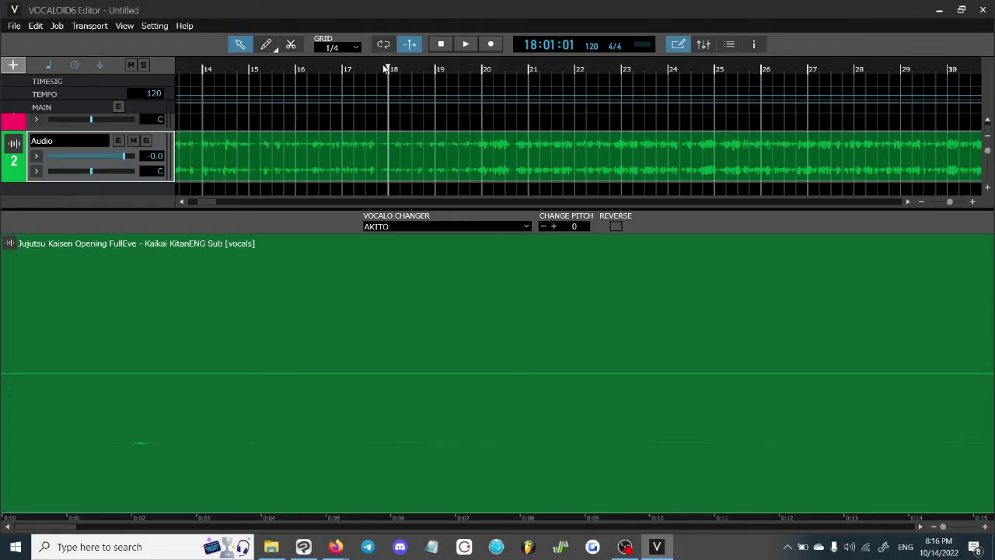
drag(384, 70, 379, 70)
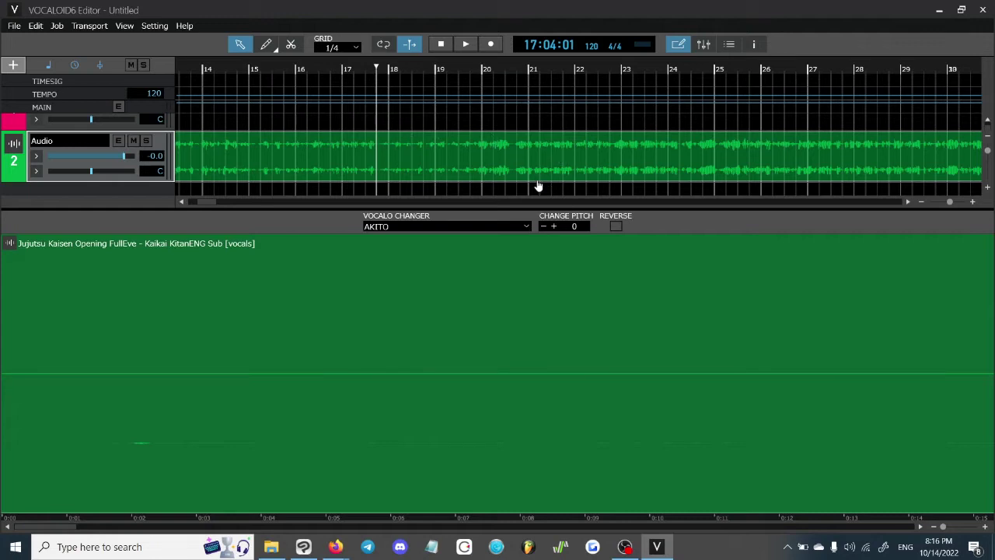
key(space)
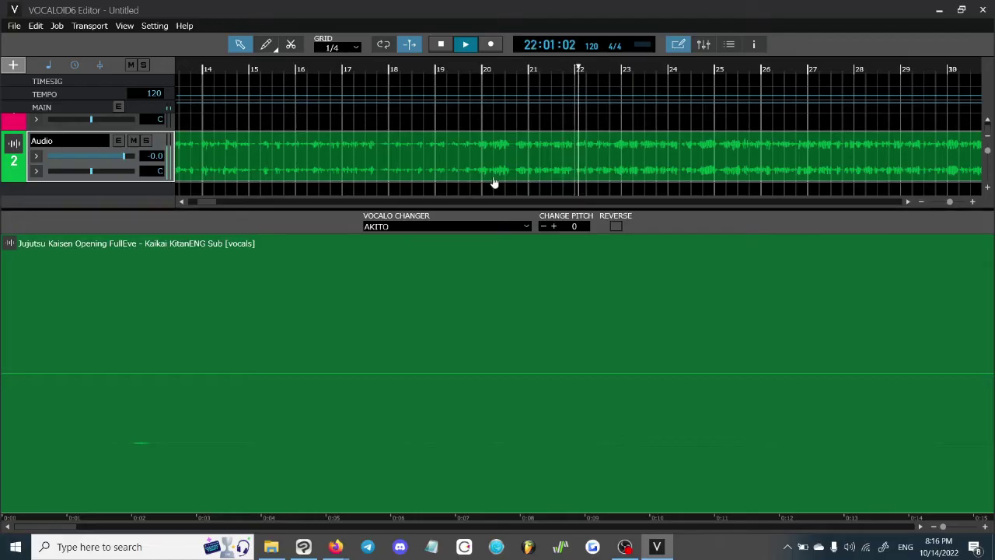
drag(123, 156, 131, 161)
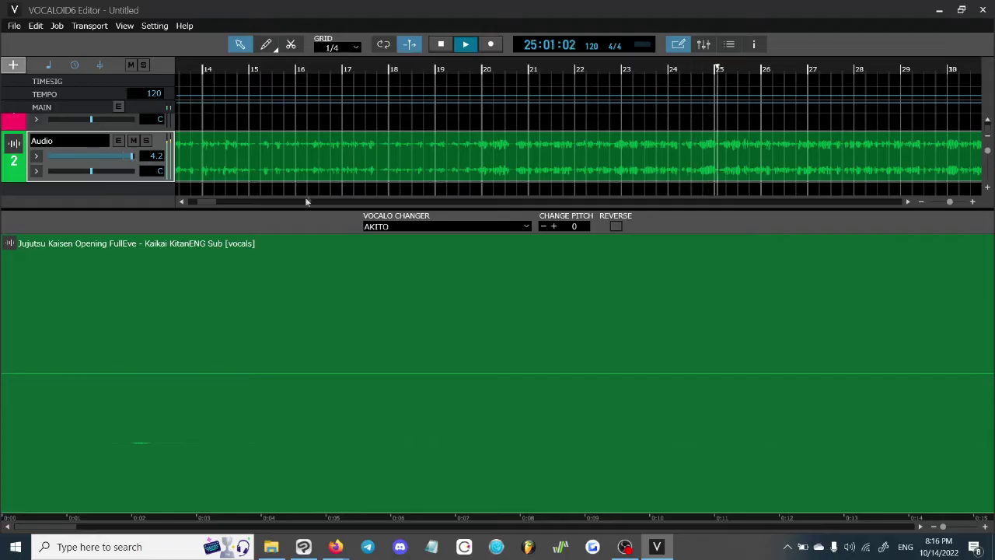
drag(207, 202, 213, 205)
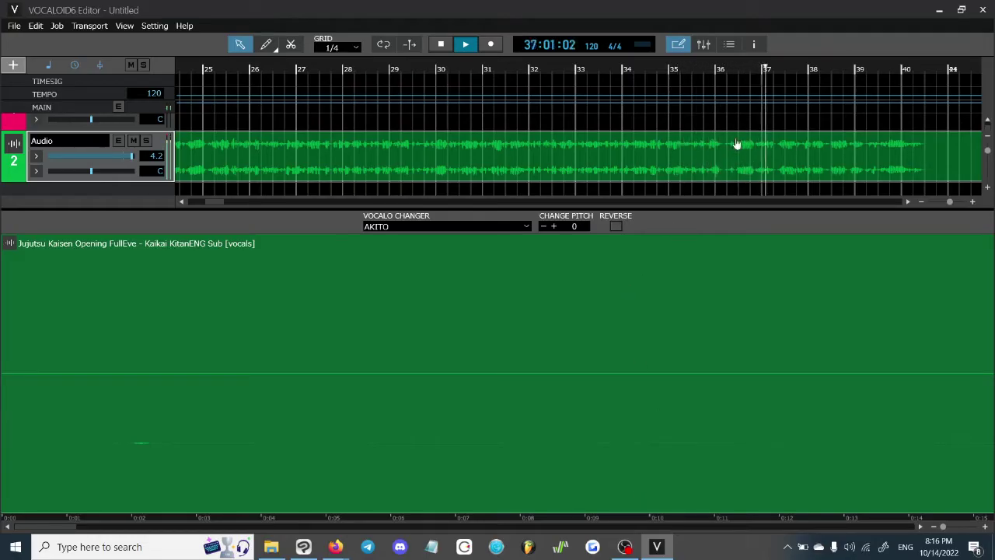
drag(217, 202, 223, 203)
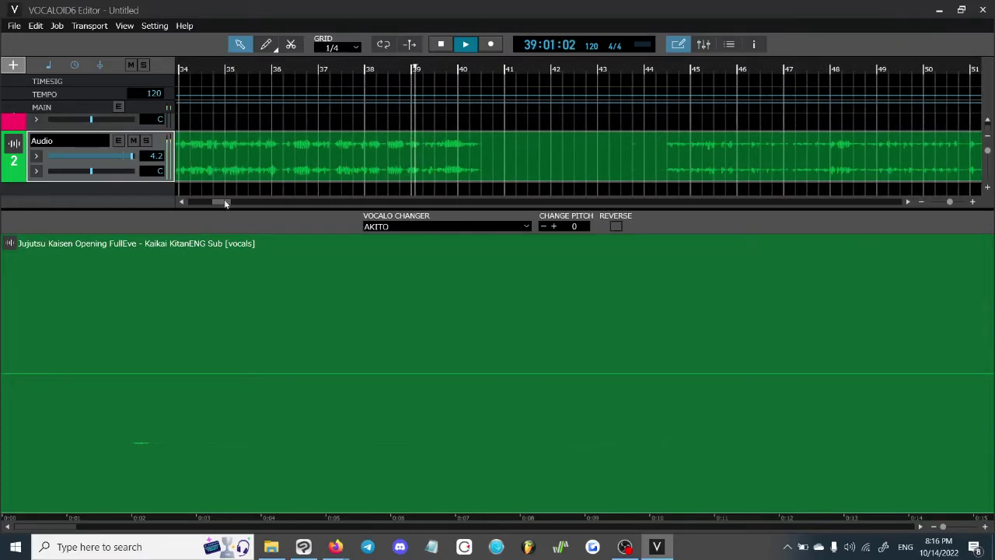
click(442, 45)
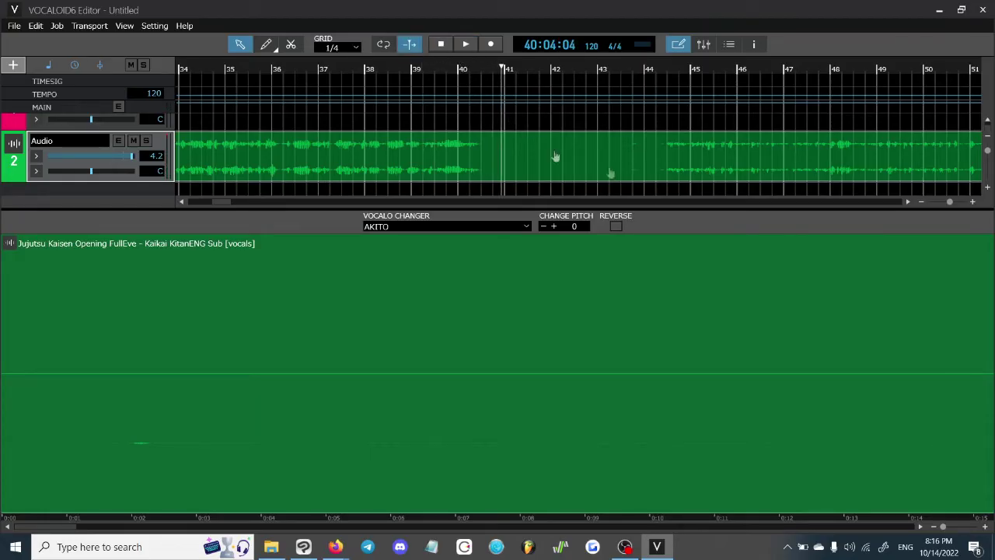
Return the playhead to 9:04:01, just before the vocals begin.
drag(226, 205, 205, 205)
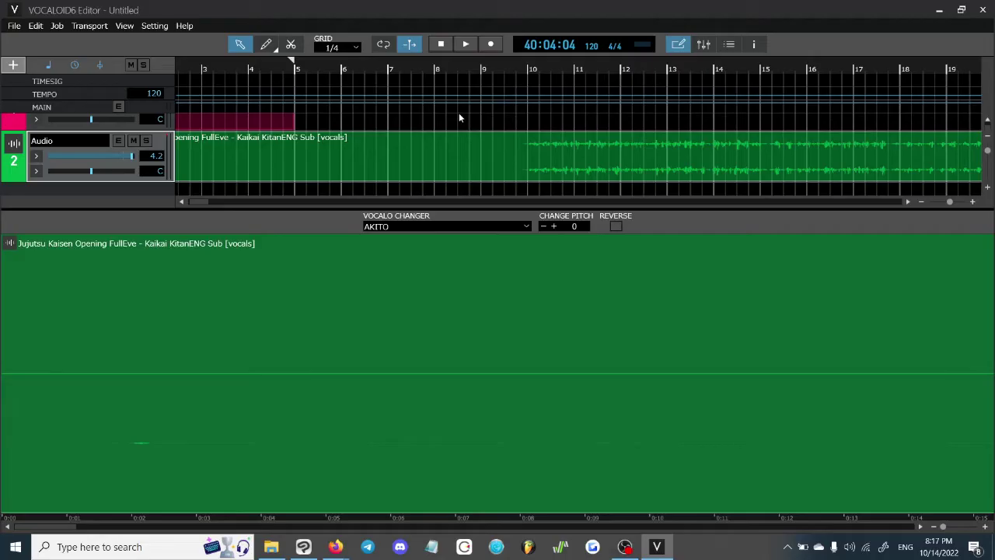
click(481, 70)
click(504, 70)
click(515, 69)
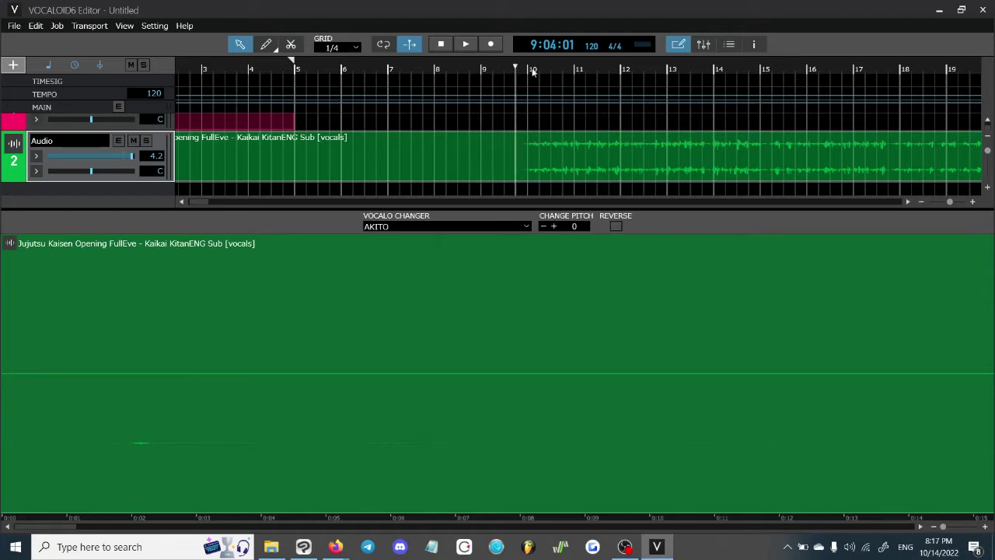
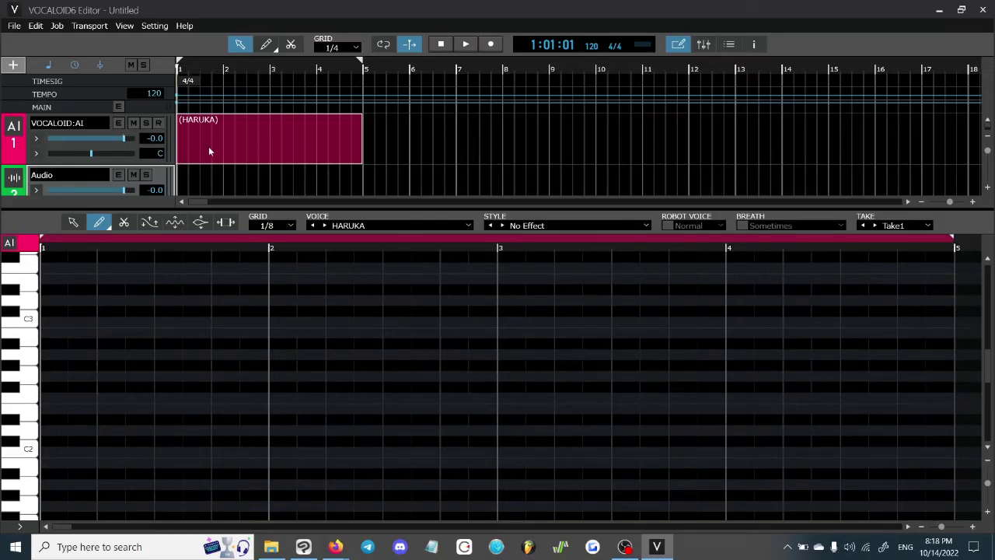
Place "01 - Flowers [Explicit] [vocals]" at the start of the Audio track and set its Vocalo Changer to SARAH.
drag(210, 146, 244, 186)
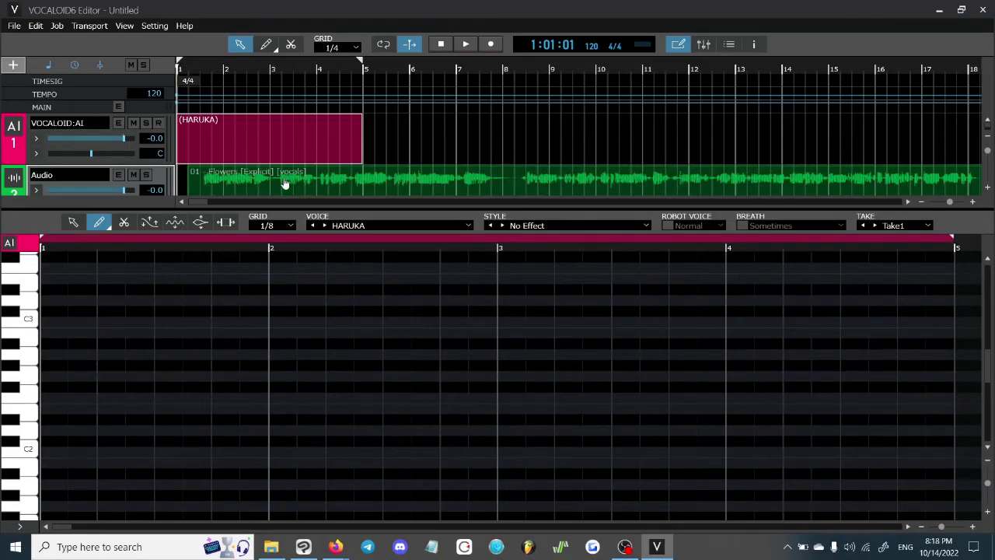
click(233, 188)
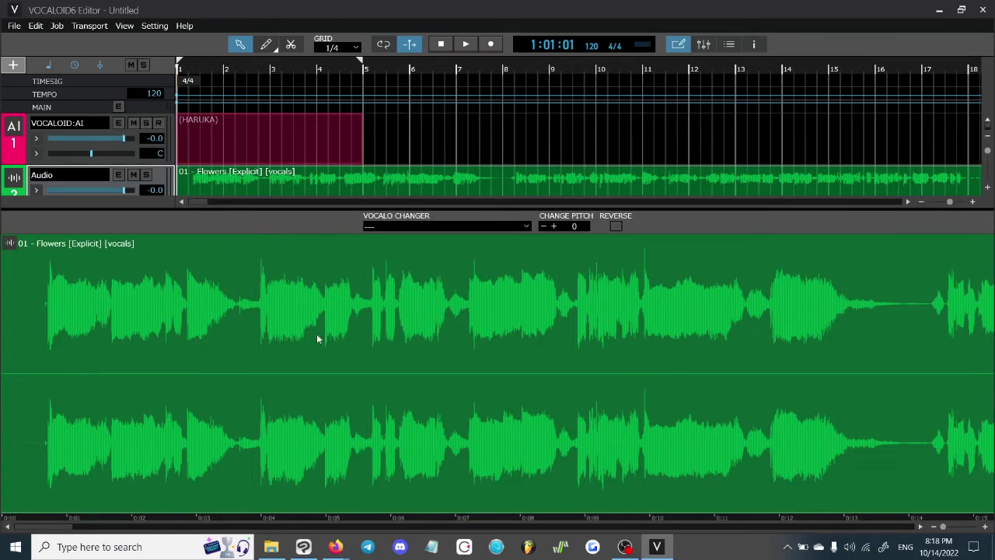
click(528, 227)
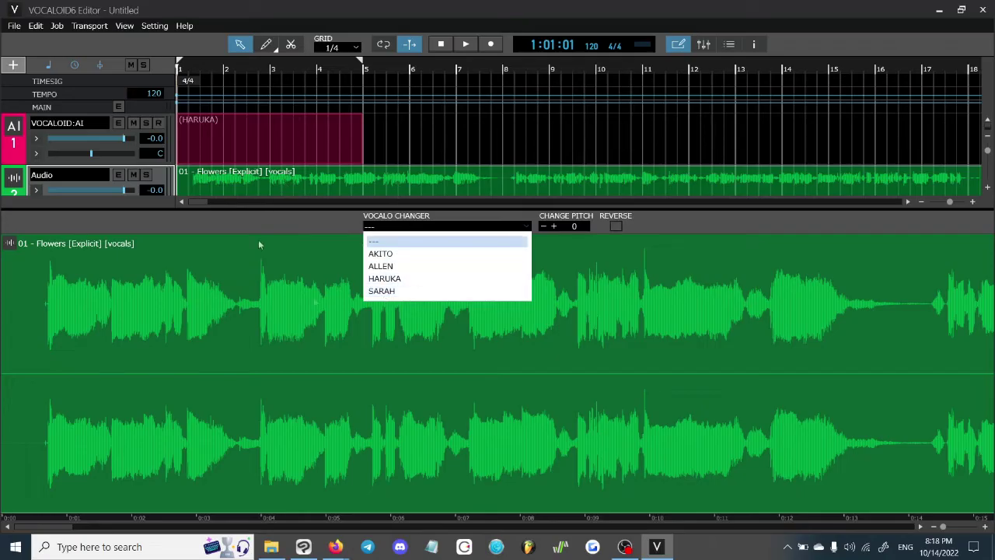
click(398, 290)
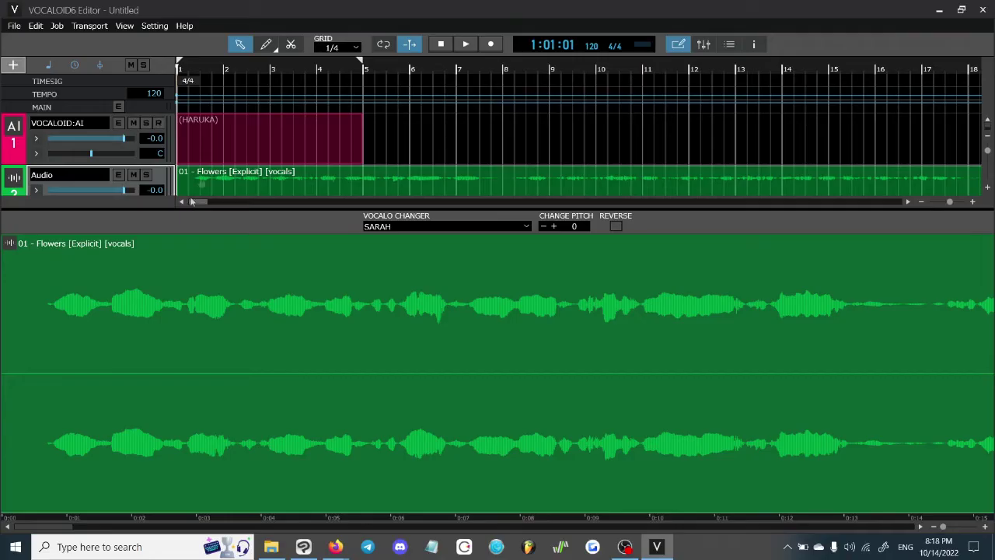
Play the SARAH-converted Flowers vocals from 1:02:01 and follow the playback along the timeline.
click(200, 70)
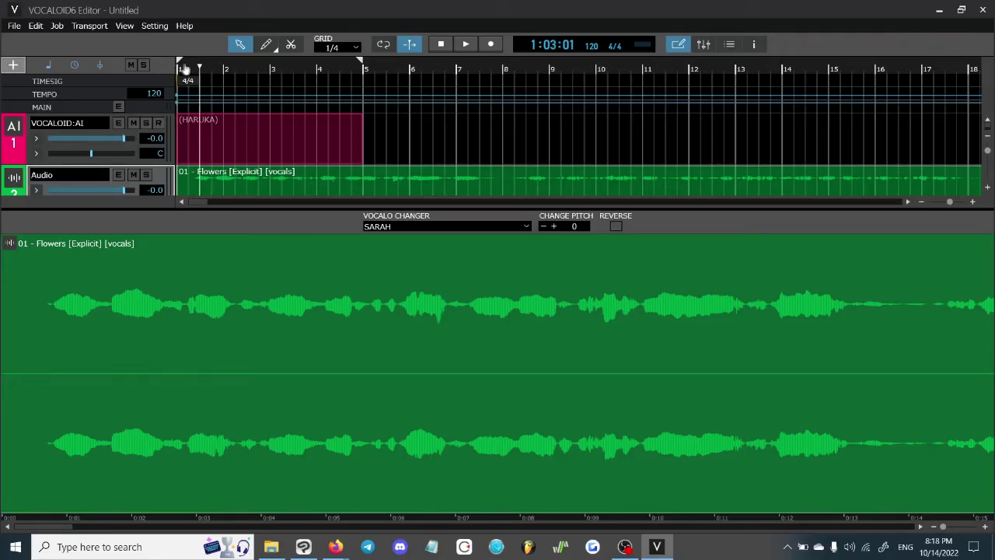
click(189, 70)
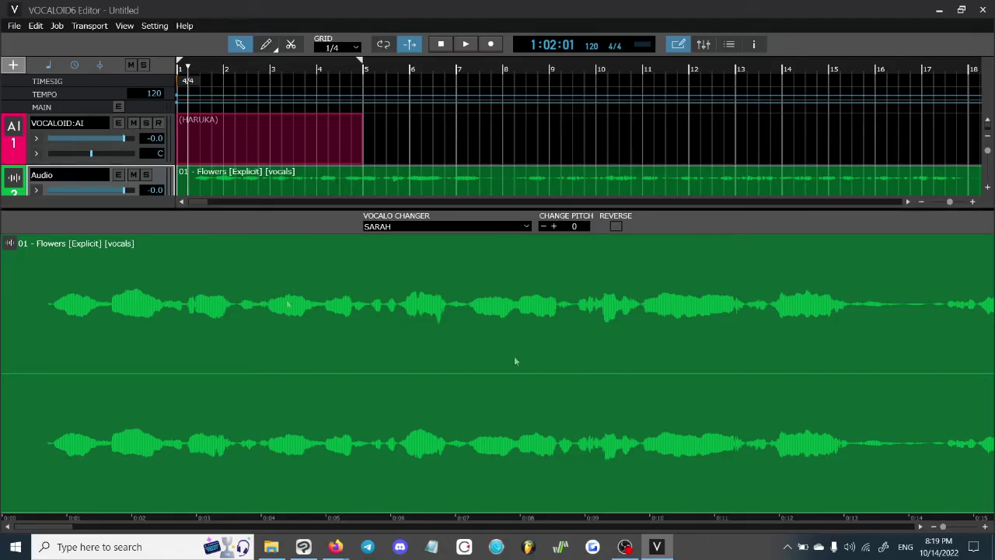
key(space)
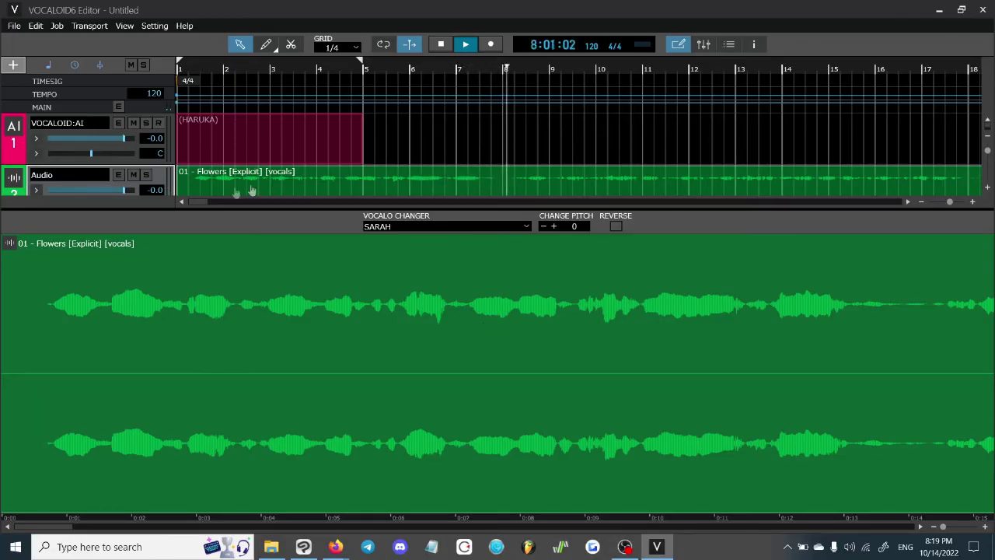
drag(200, 202, 208, 203)
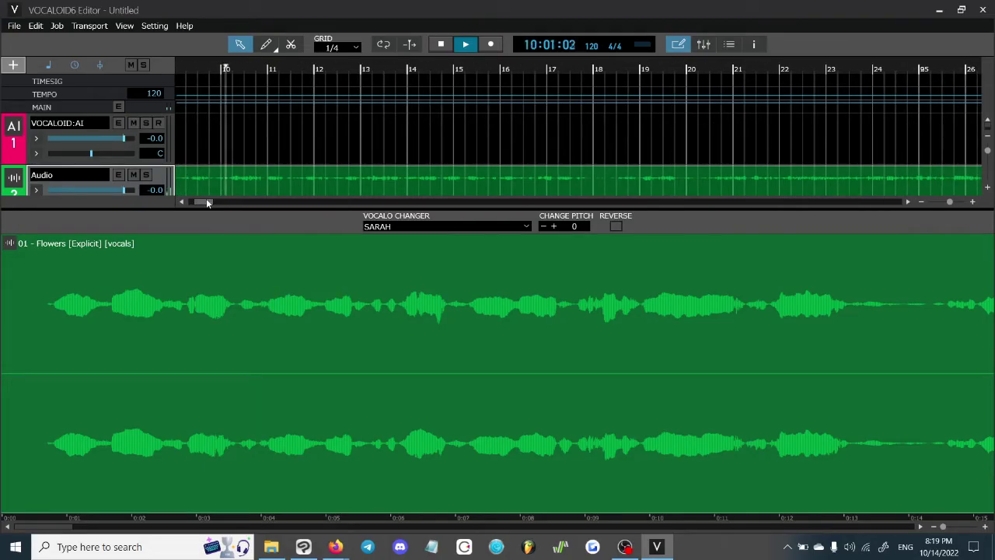
drag(208, 203, 206, 204)
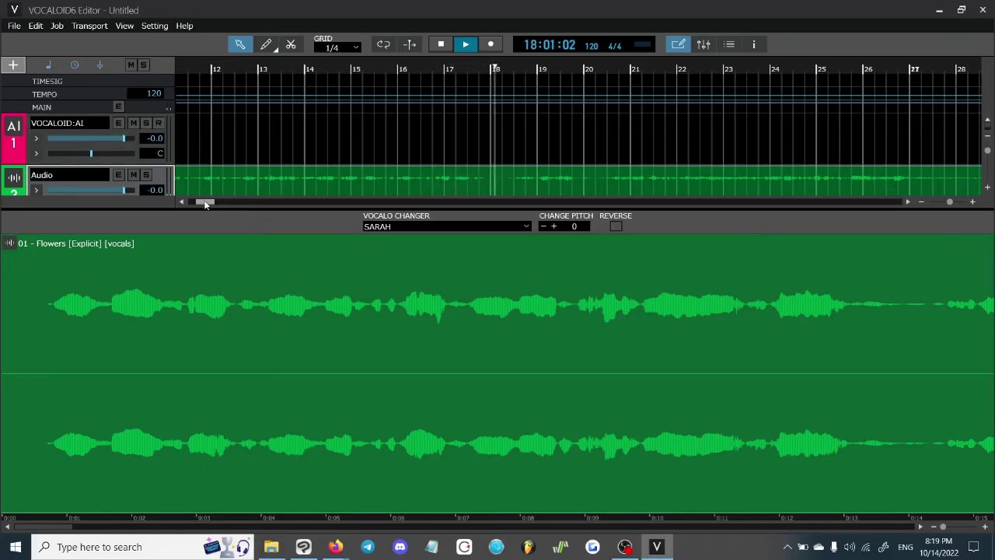
drag(206, 204, 210, 204)
Raise the Audio track's volume to 1.5 while the Flowers vocals keep playing.
drag(124, 190, 127, 189)
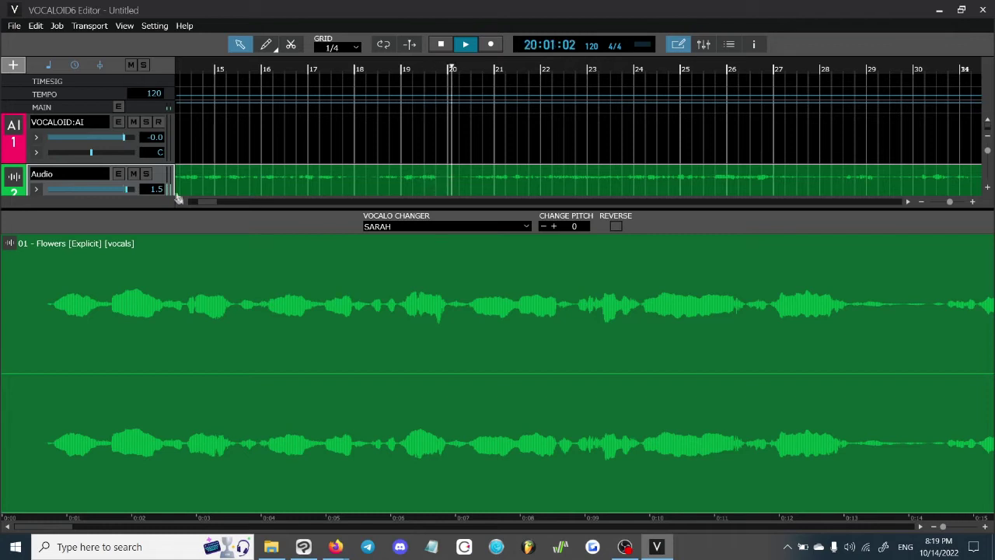
drag(207, 203, 211, 204)
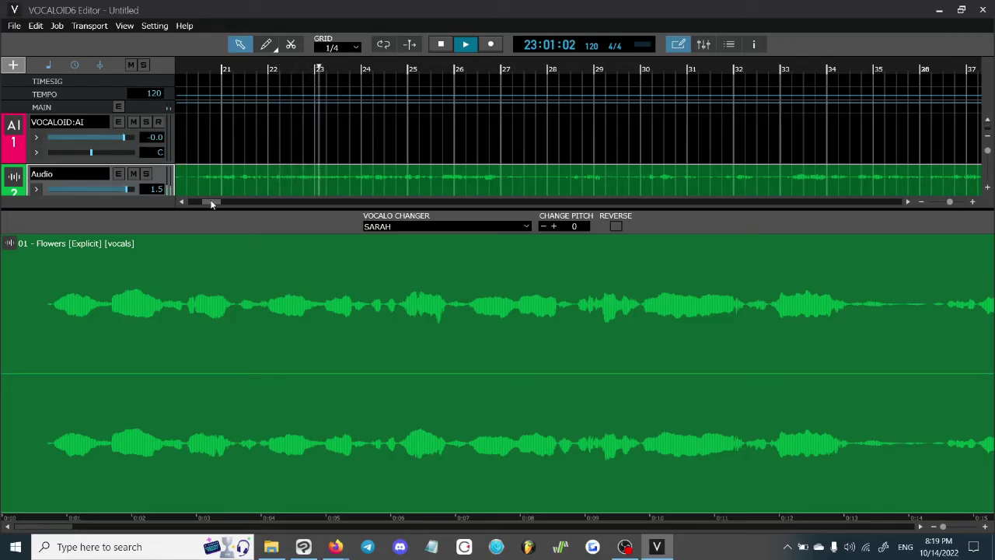
drag(212, 203, 211, 204)
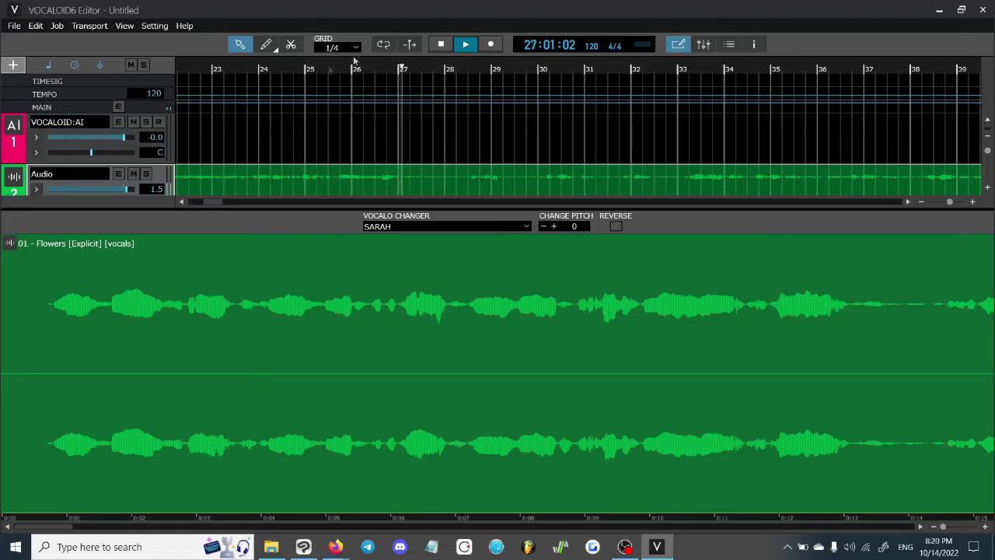
Stop the Flowers playback, review the clip from the start of the timeline, and set the playhead to 16:01:01.
click(443, 44)
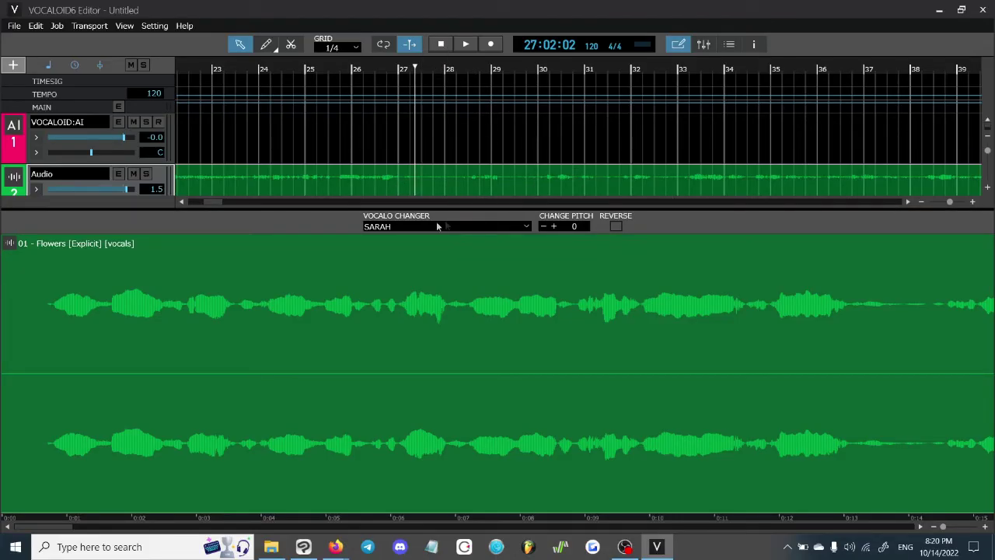
drag(214, 203, 182, 202)
click(234, 64)
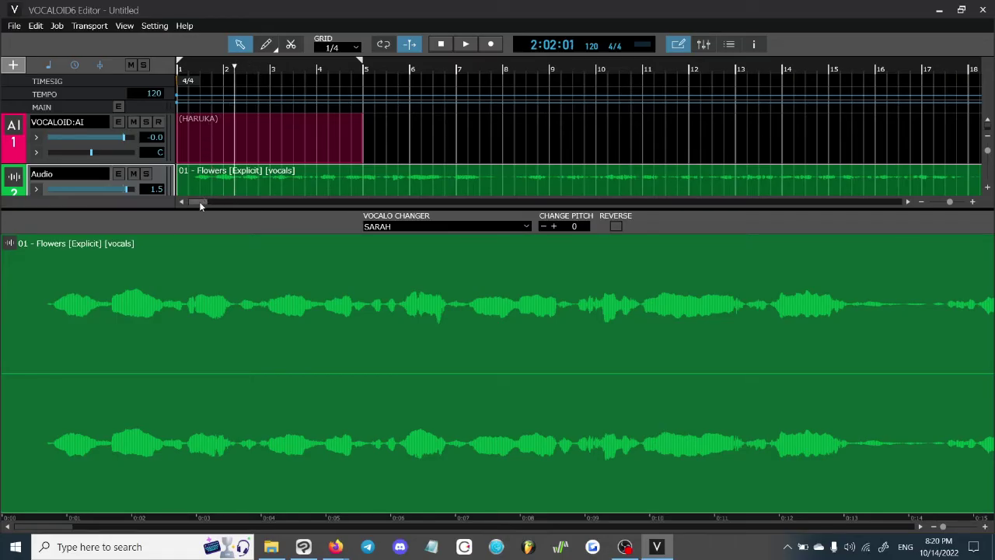
drag(199, 202, 204, 203)
click(566, 71)
drag(208, 201, 195, 202)
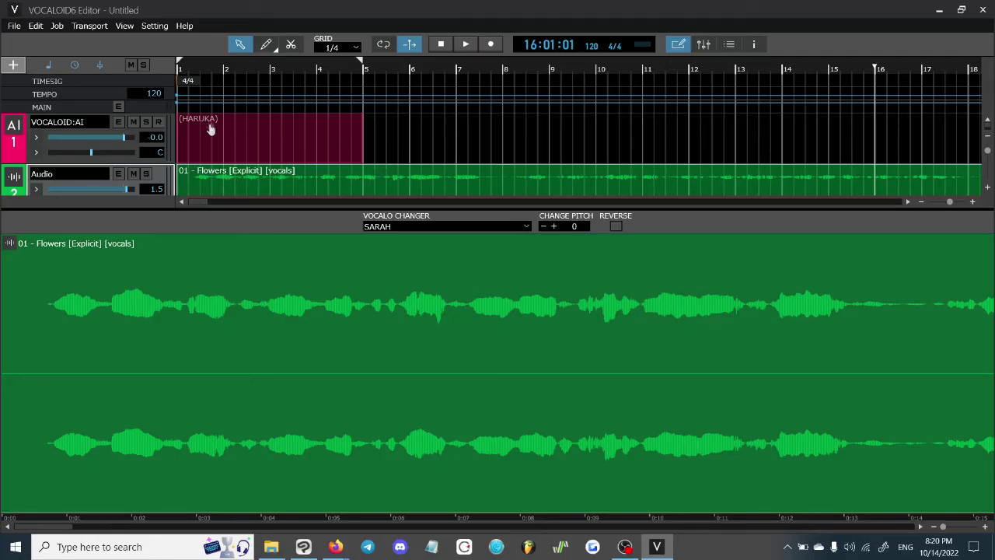
Replace the current Flowers project with a new empty project.
click(12, 25)
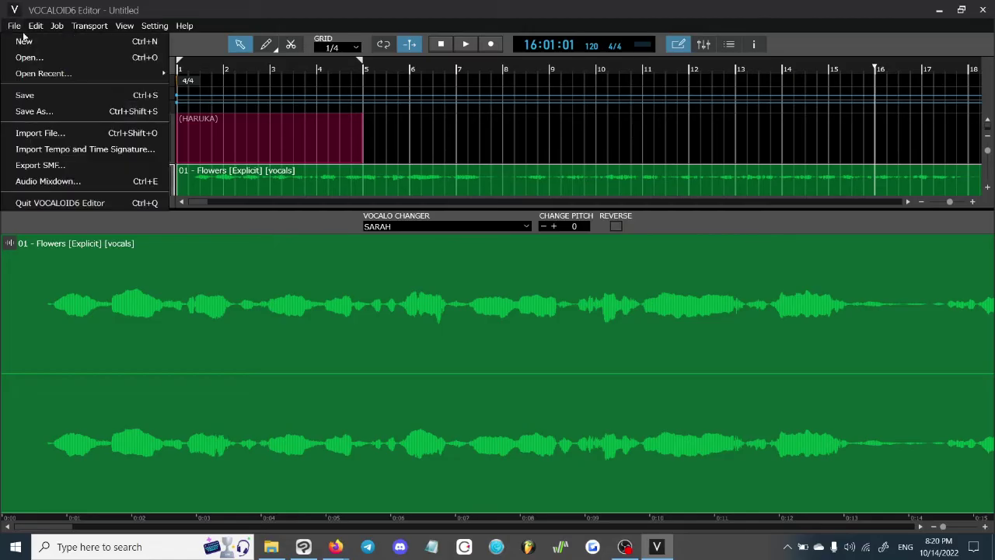
click(23, 39)
click(505, 320)
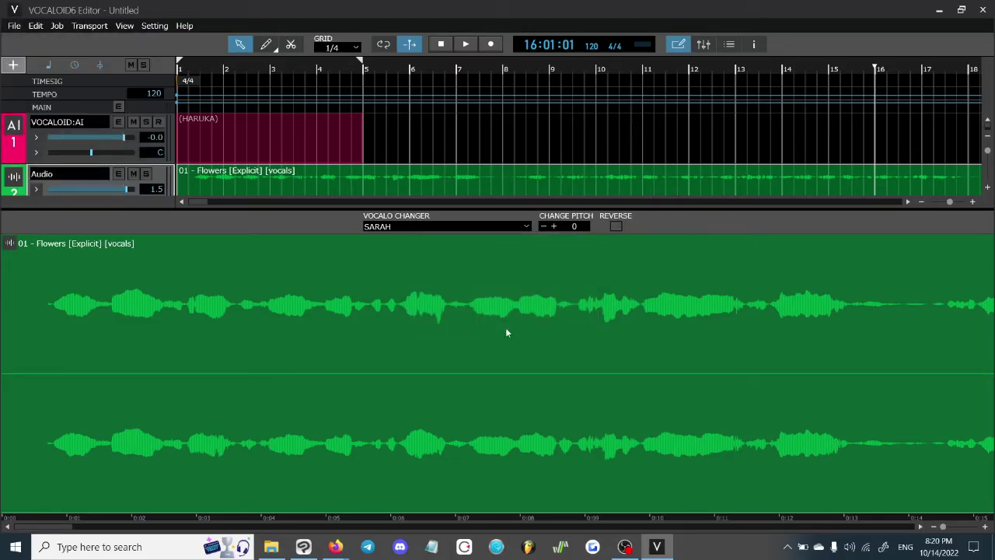
Import "Look This Way Baby Acapella Voice Only - 3Low1HighGaming" from the Vocal Only folder onto a new Audio track, starting at measure 1.
click(280, 548)
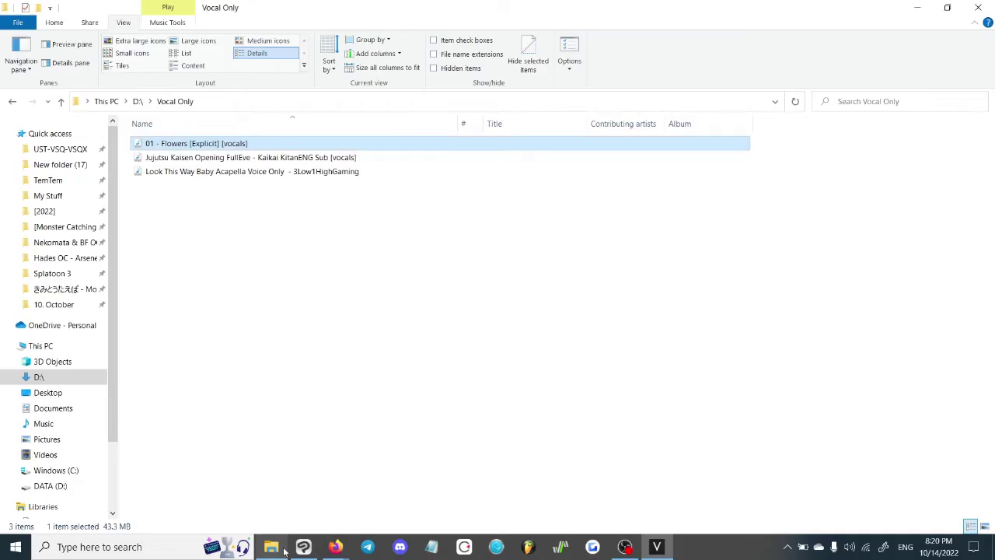
click(187, 172)
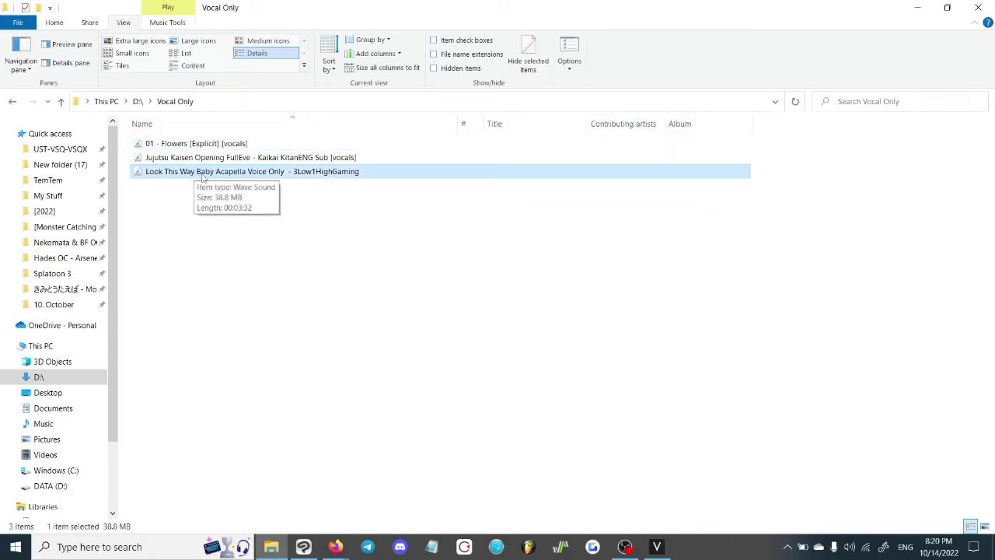
mouse_move(191, 176)
mouse_down()
mouse_move(424, 264)
mouse_move(640, 455)
mouse_move(640, 489)
mouse_move(297, 260)
mouse_move(528, 339)
mouse_move(661, 493)
mouse_move(670, 555)
mouse_move(573, 493)
mouse_move(191, 187)
mouse_up()
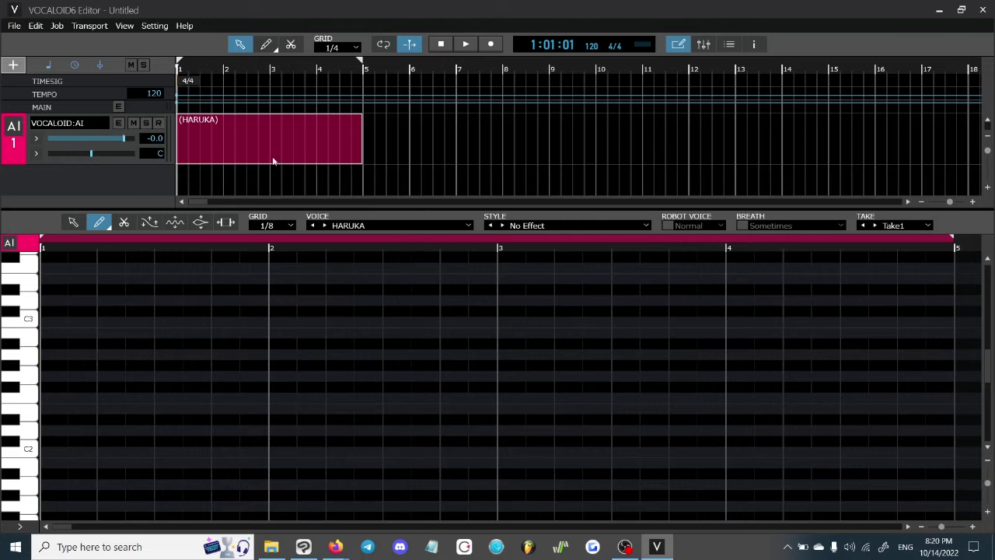
right_click(146, 179)
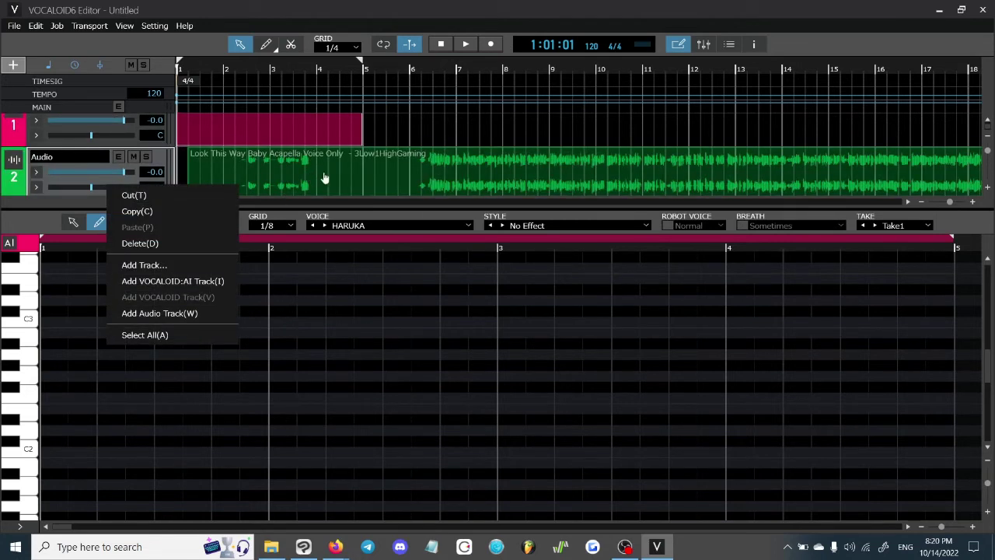
click(311, 175)
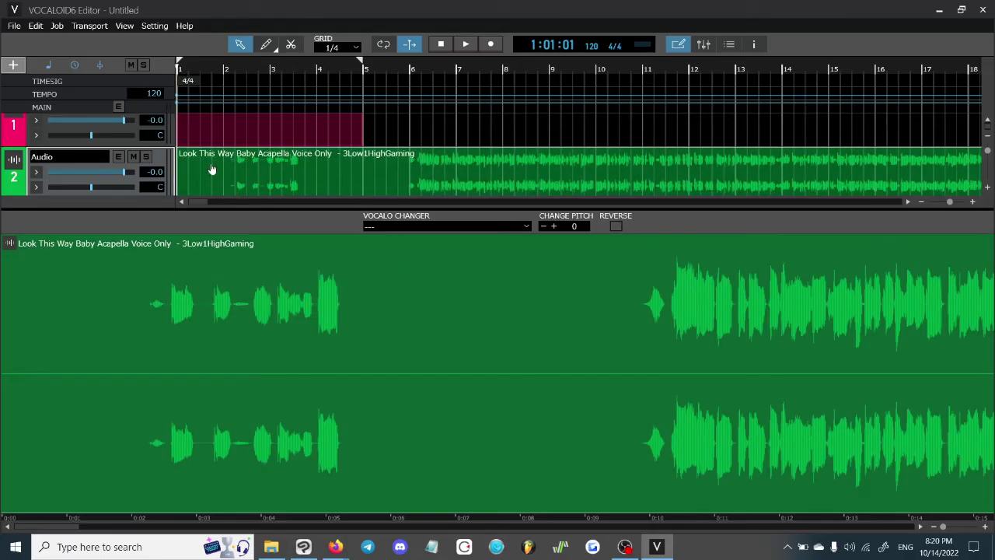
Set the playhead to 2:02:01 and the Look This Way clip's Vocalo Changer to HARUKA.
click(444, 134)
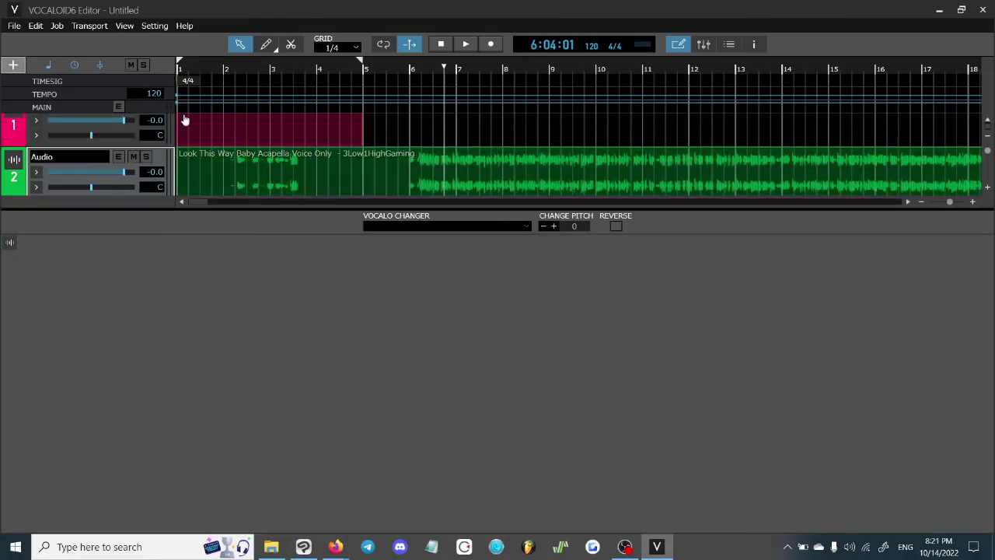
click(233, 69)
click(229, 162)
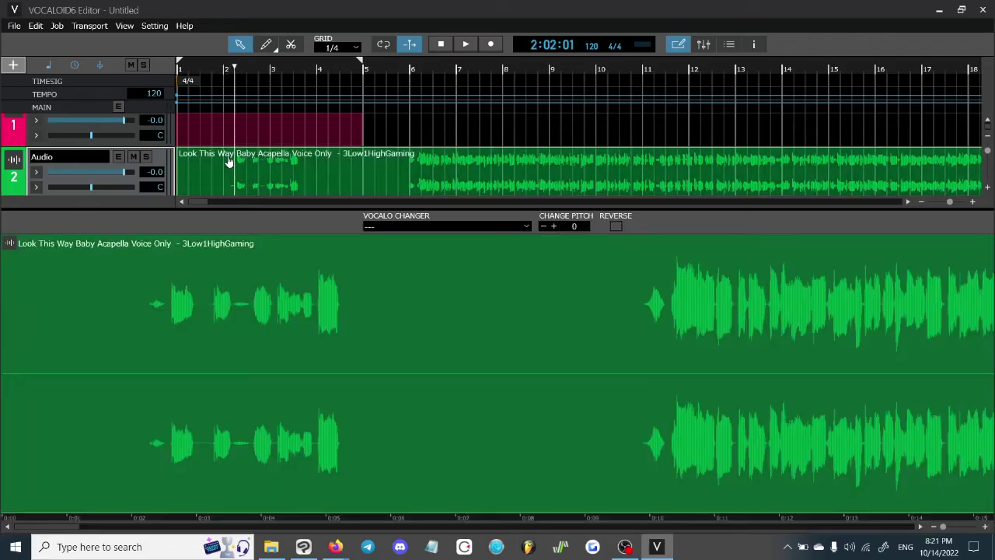
click(481, 228)
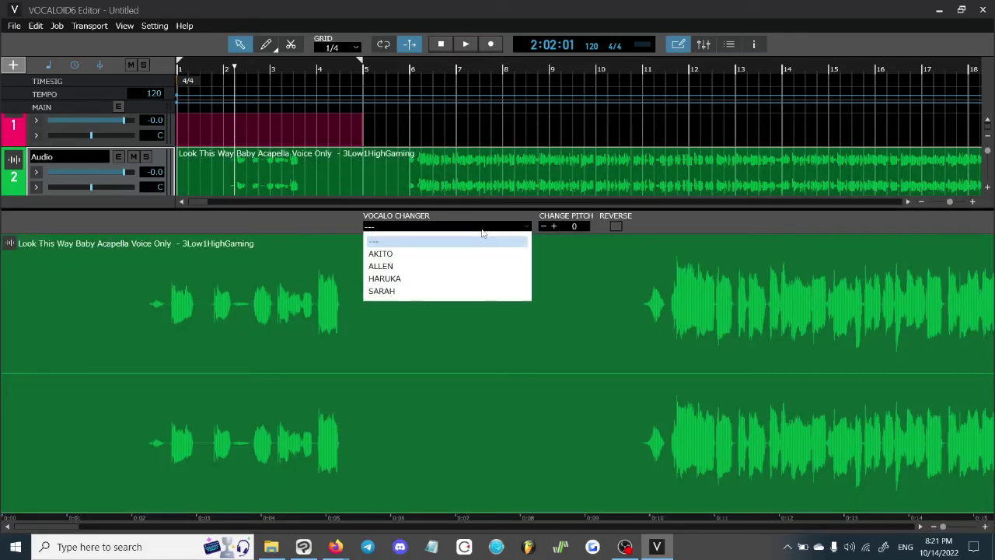
click(449, 266)
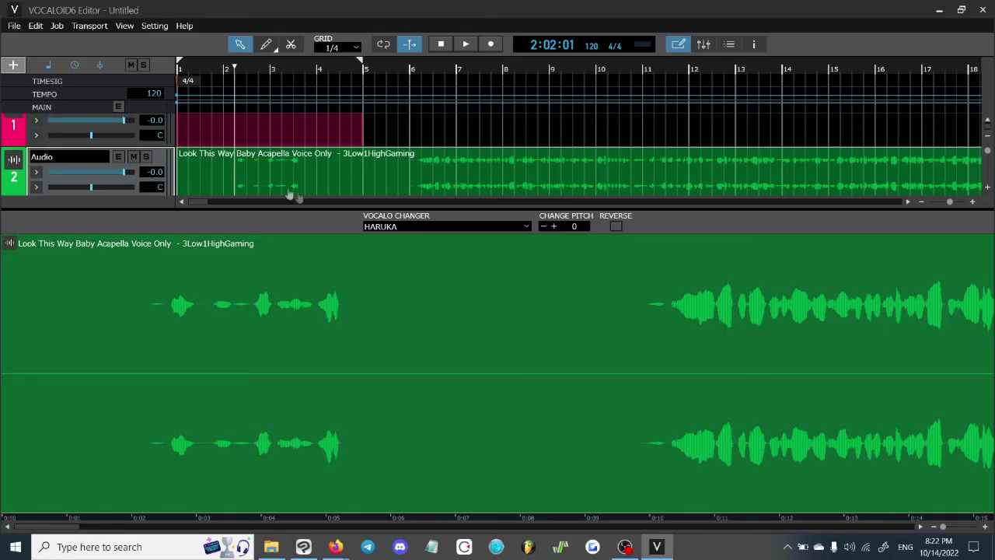
Play the HARUKA-converted vocals from 2:02:01 until about measure 39, stop, and set the playhead to 36:03:01.
key(space)
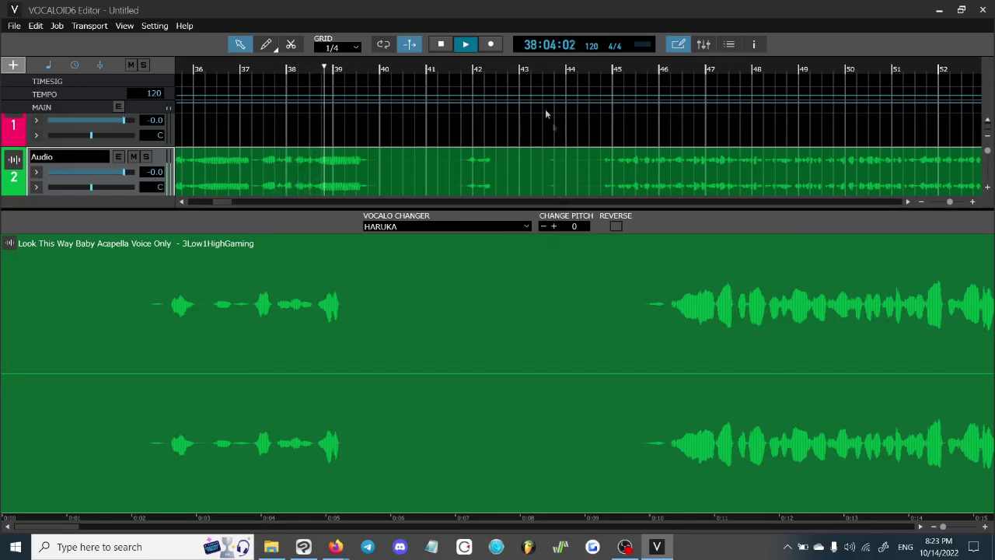
click(450, 46)
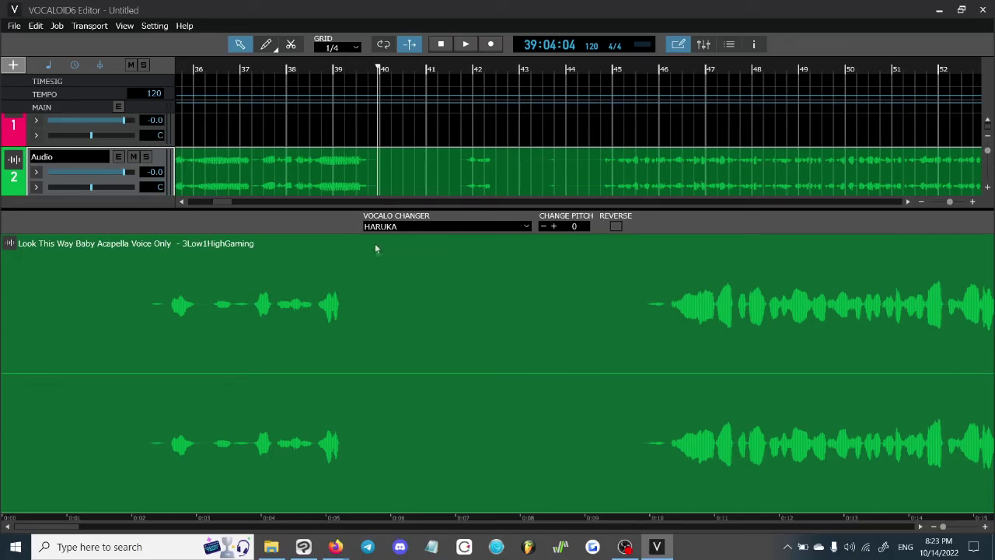
click(267, 70)
click(217, 69)
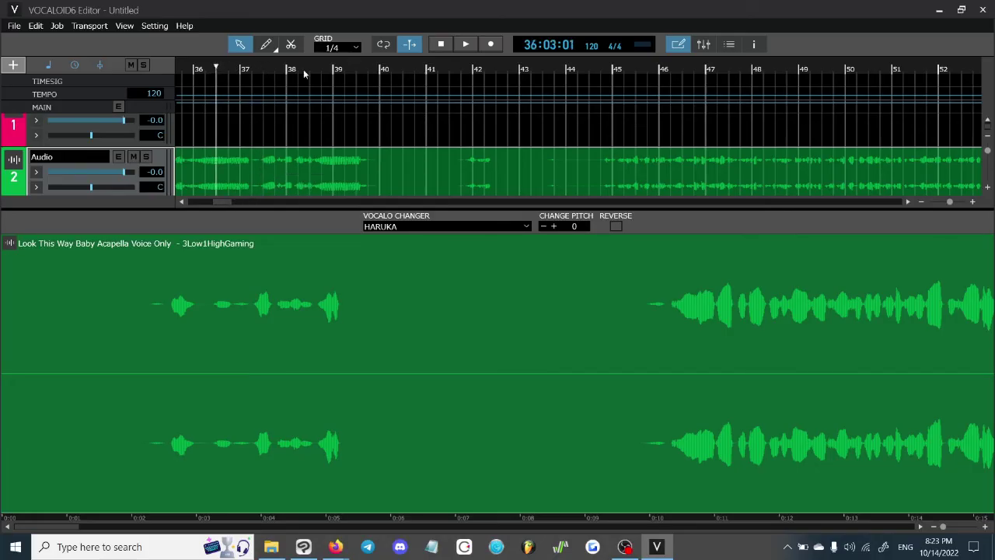
Look over the converted waveform along the timeline and the voices offered by the Vocalo Changer, keeping HARUKA.
drag(220, 201, 193, 200)
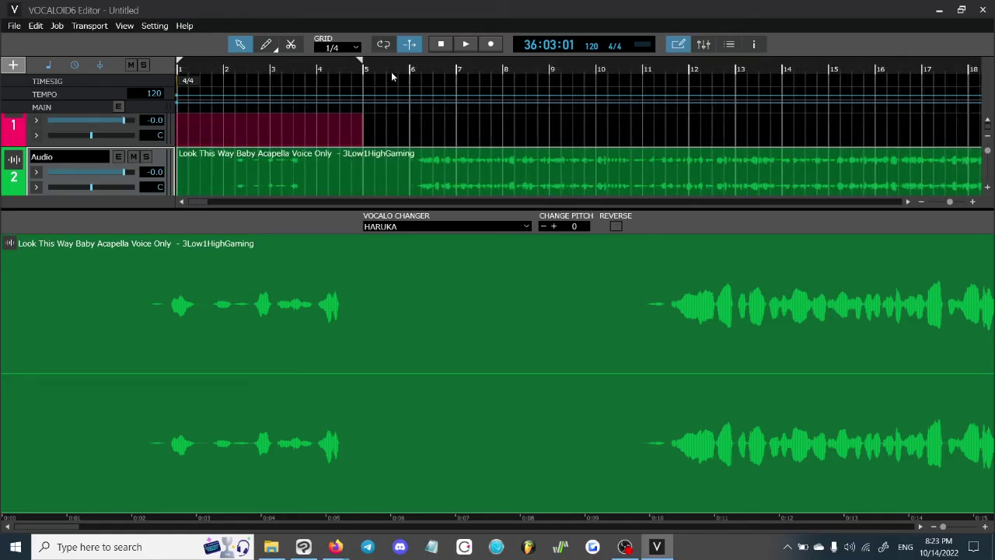
drag(196, 202, 216, 207)
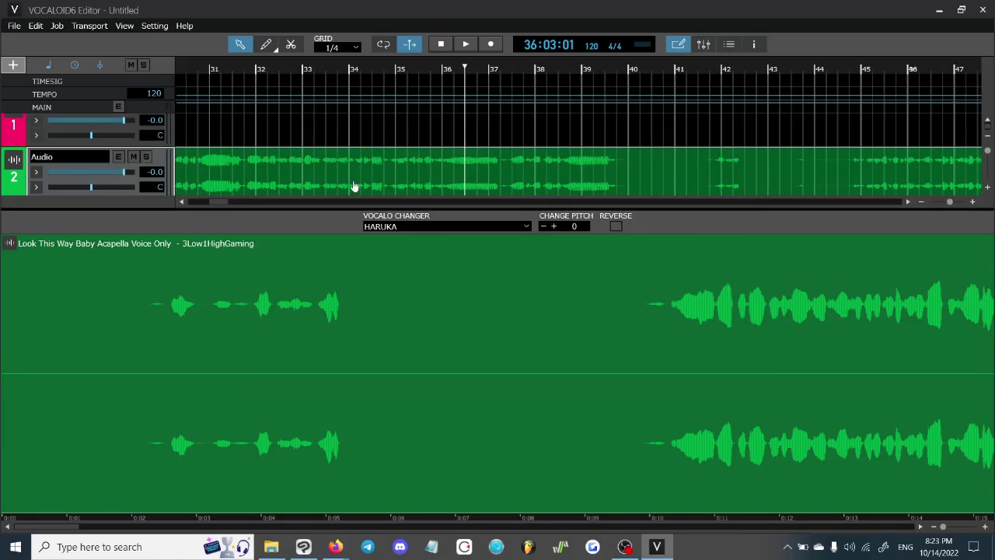
click(526, 226)
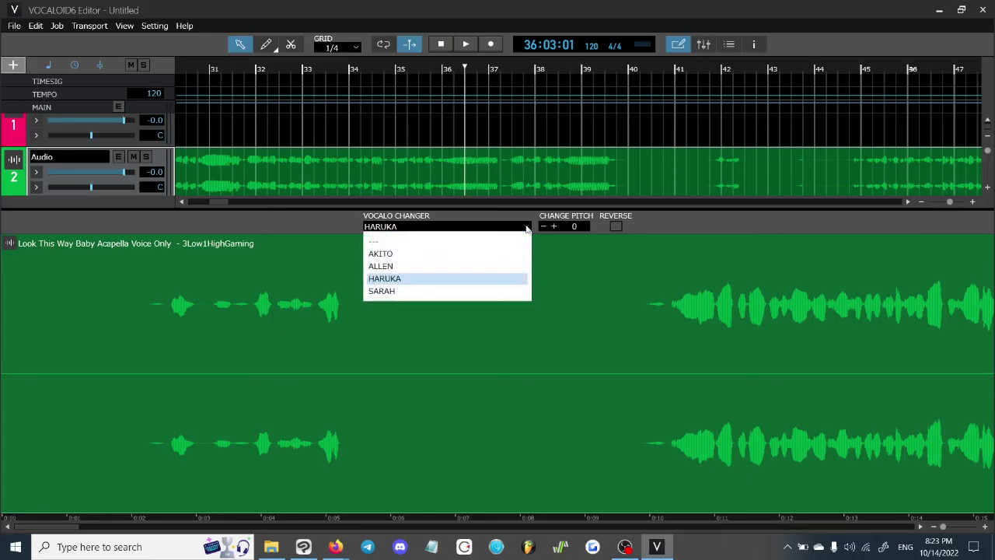
click(578, 132)
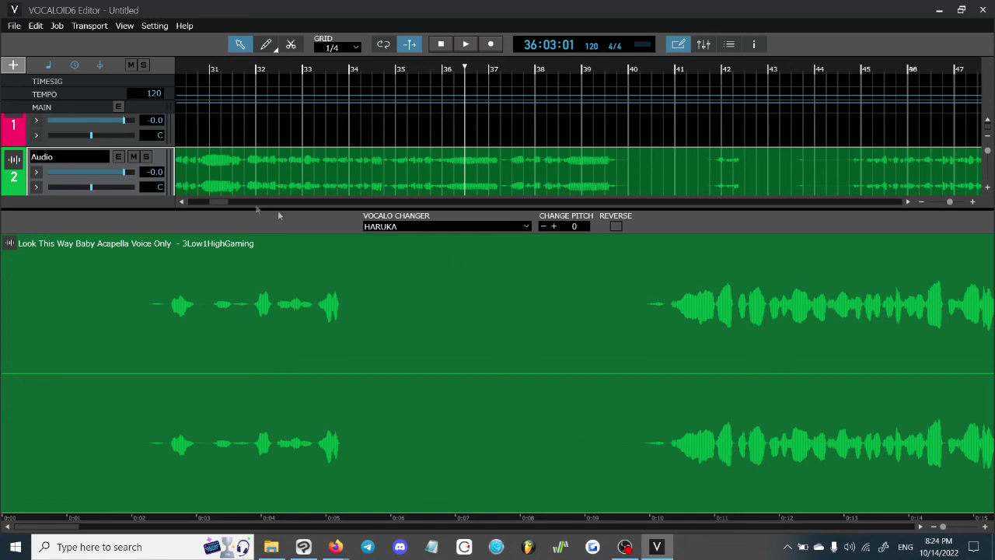
Return the playhead to 5:04:01, just before the main vocals of the Look This Way clip.
drag(225, 200, 187, 200)
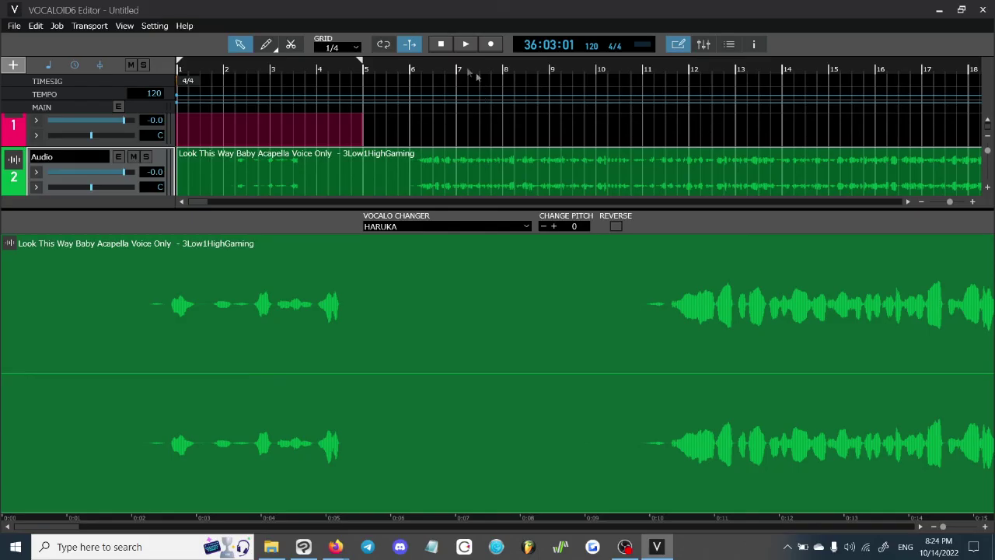
click(401, 70)
mouse_move(626, 547)
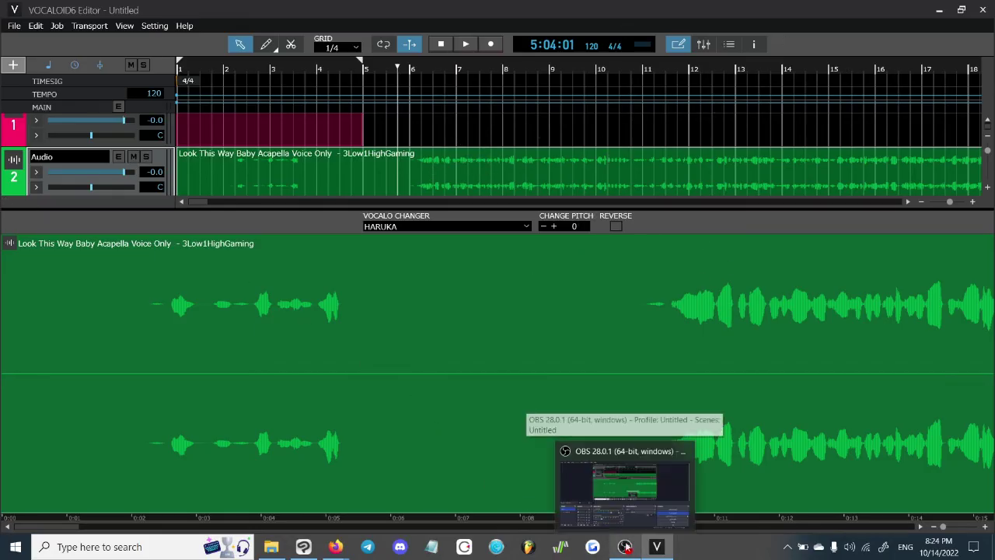